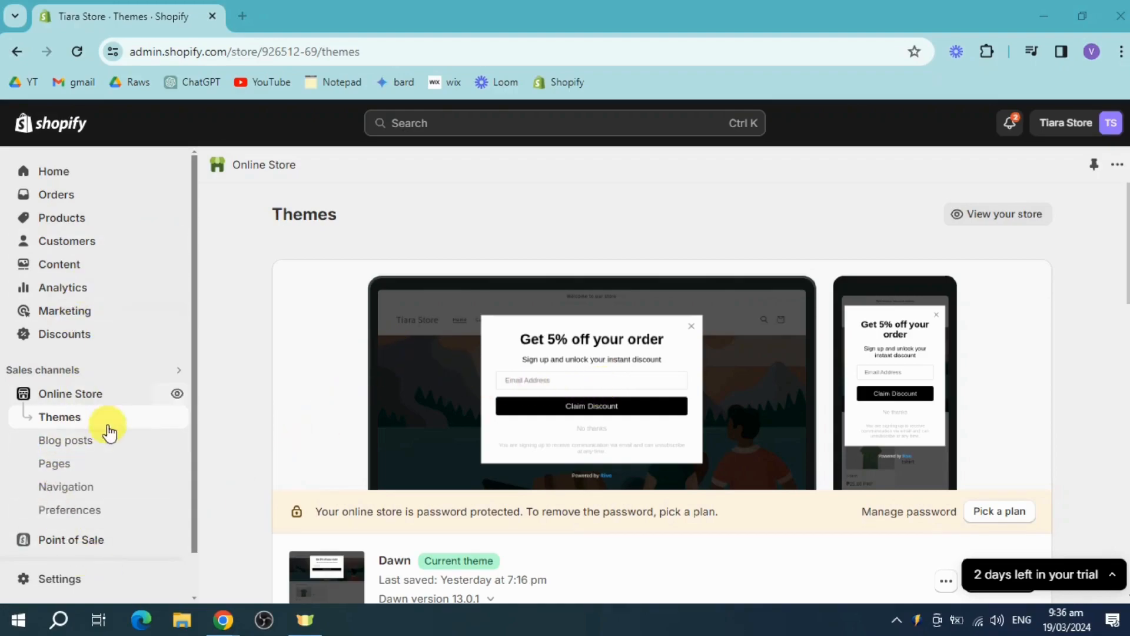
# Step: Open the Shopify App Store from the store's full list of recommended apps
pyautogui.scroll(-2, 133, 308)
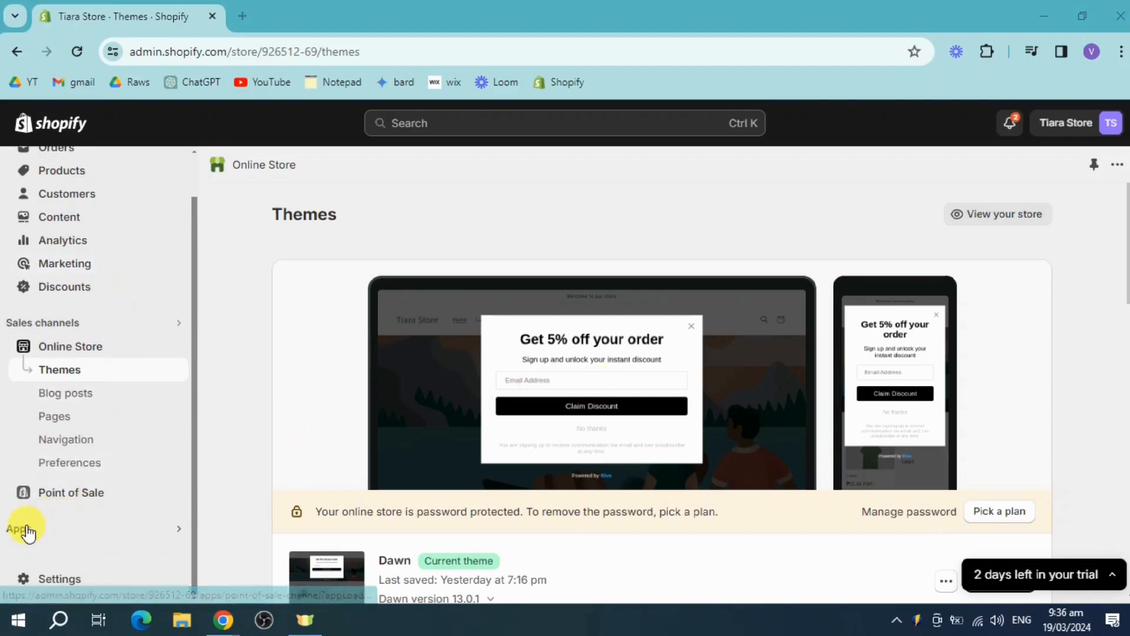
pyautogui.click(34, 537)
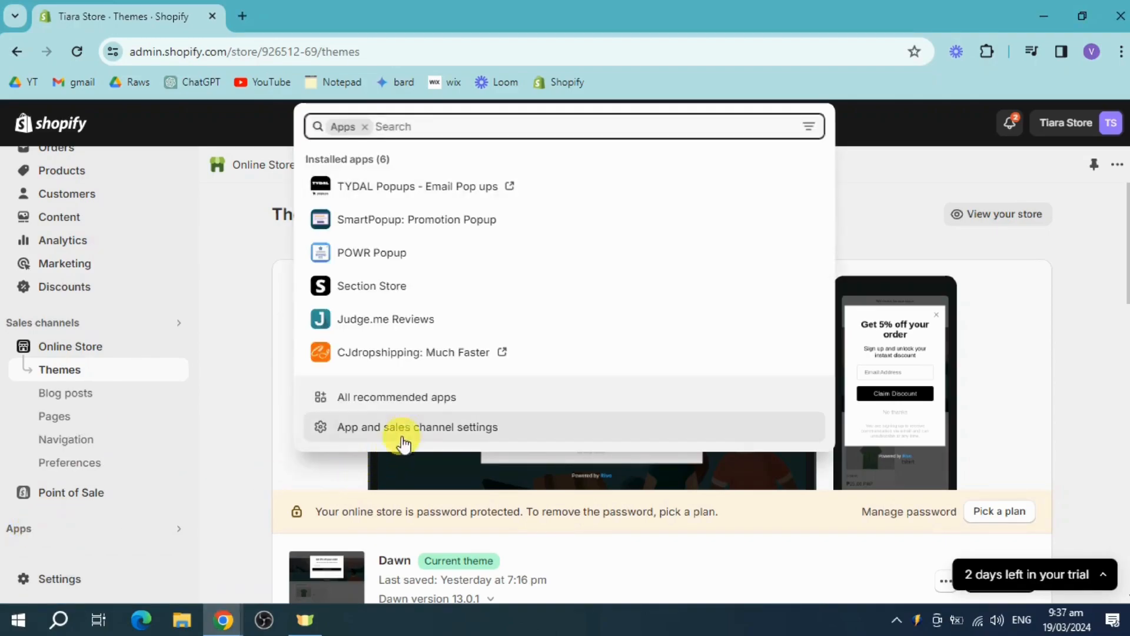
pyautogui.click(432, 405)
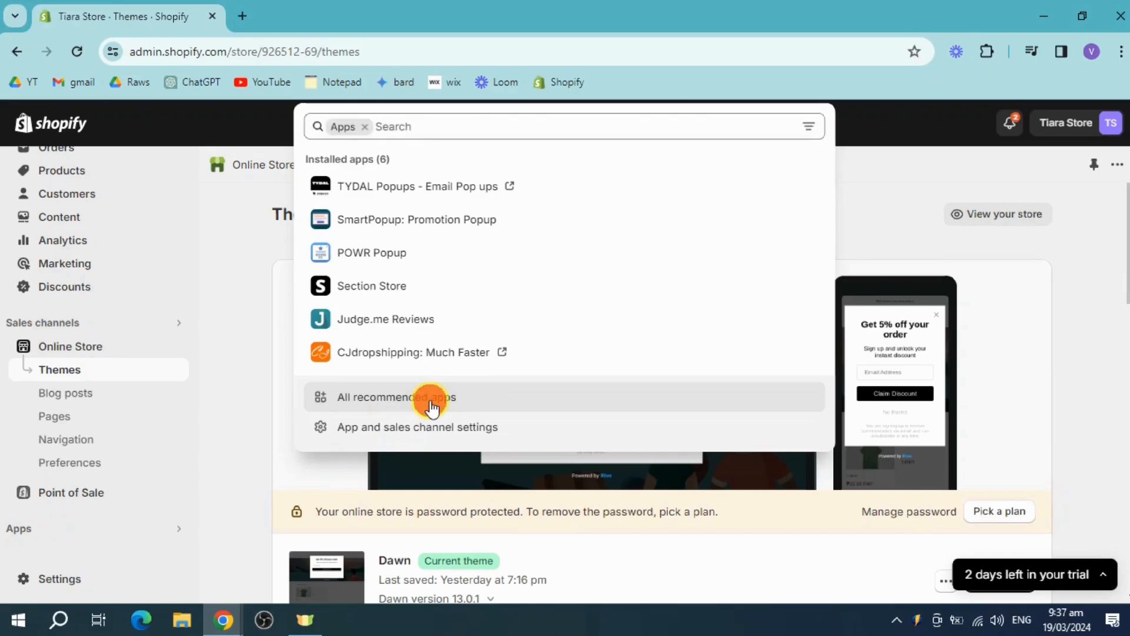
pyautogui.scroll(-3, 456, 376)
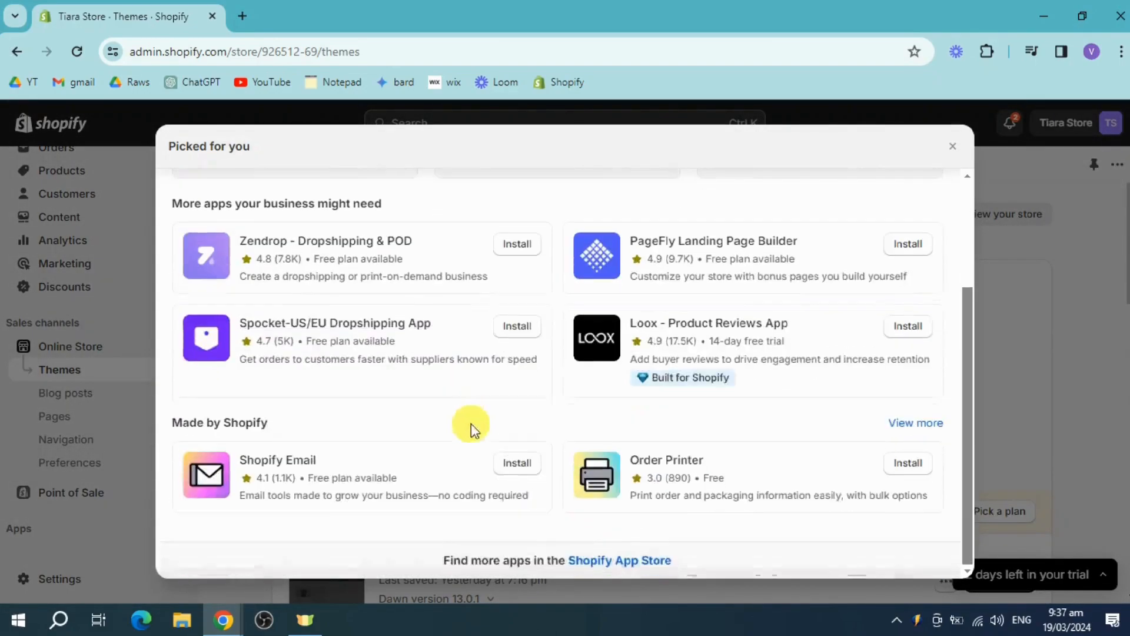
pyautogui.click(638, 559)
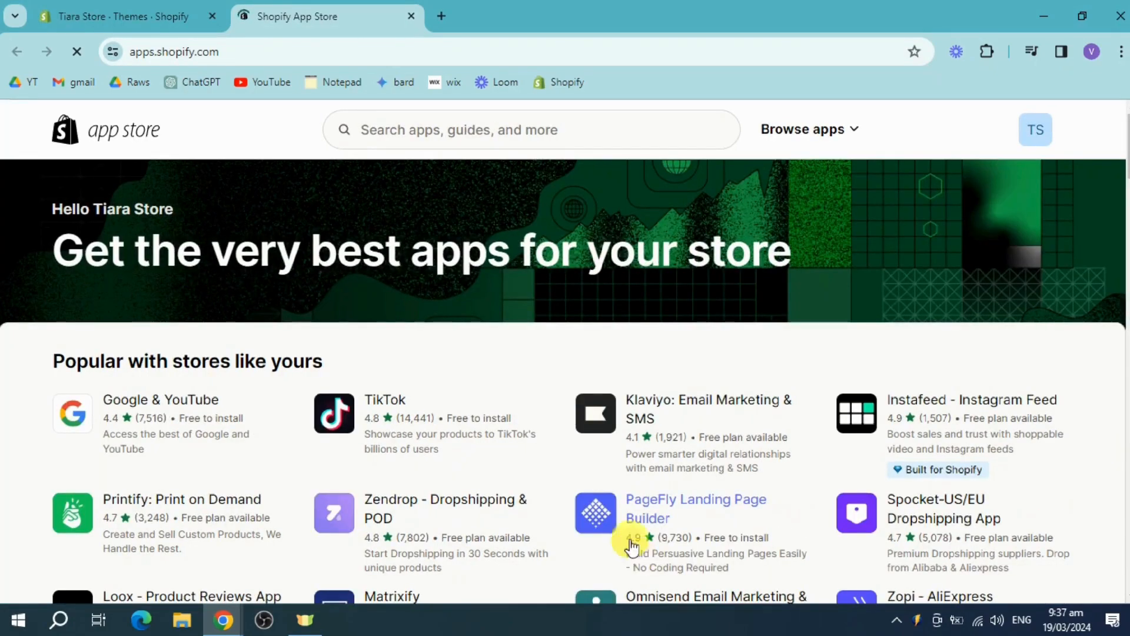
# Step: Search the app store for "buy button" and look over the results
pyautogui.click(538, 132)
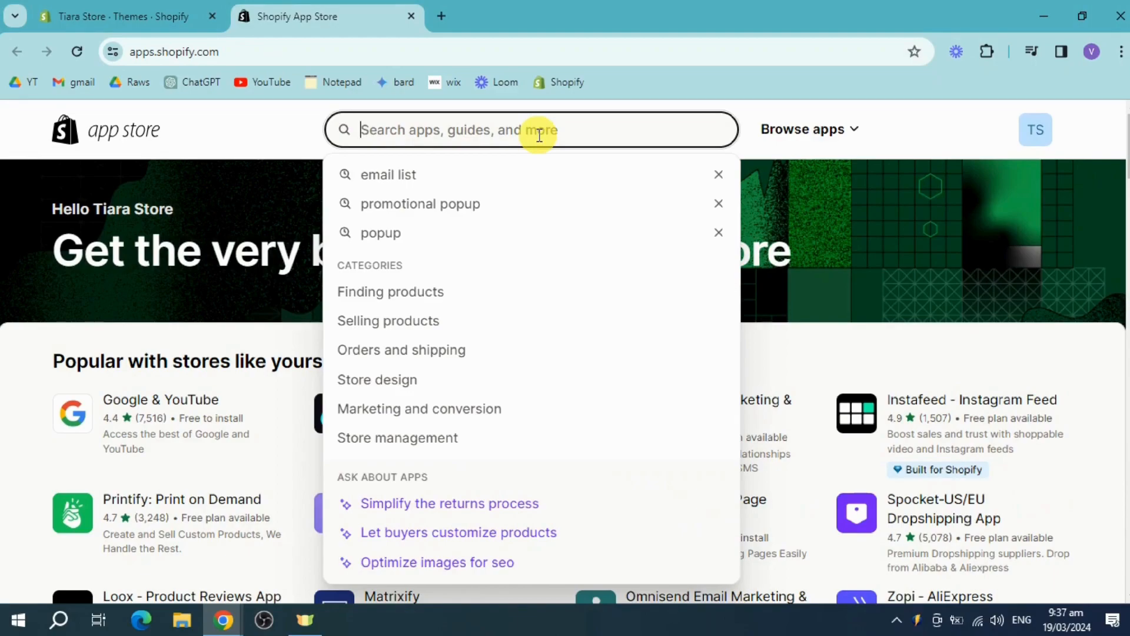
pyautogui.write('buy button')
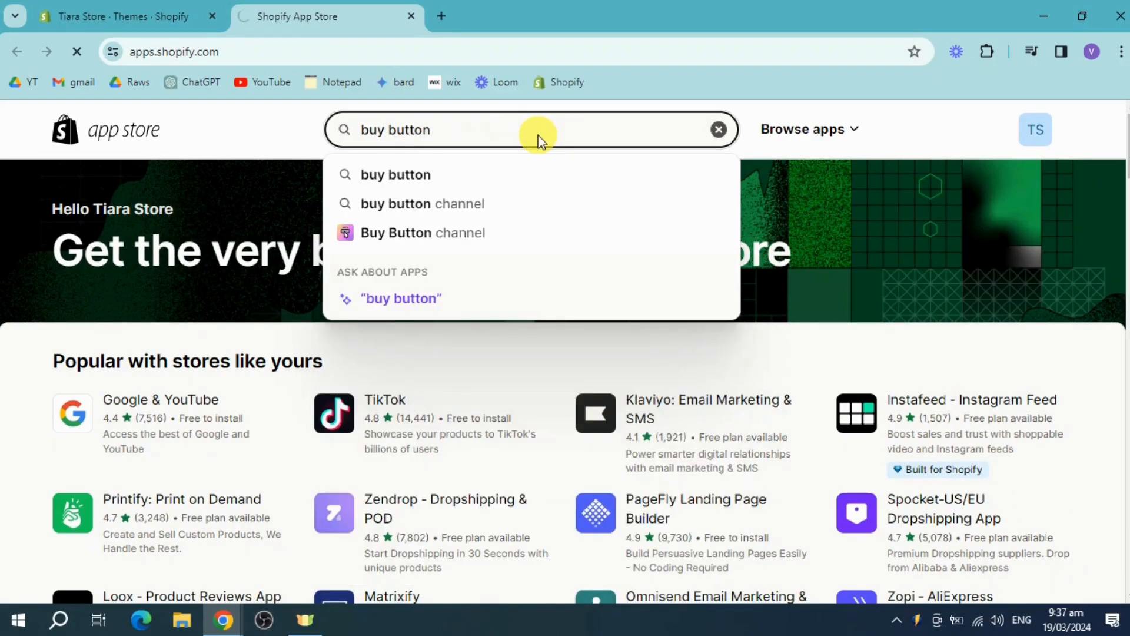
pyautogui.press('Return')
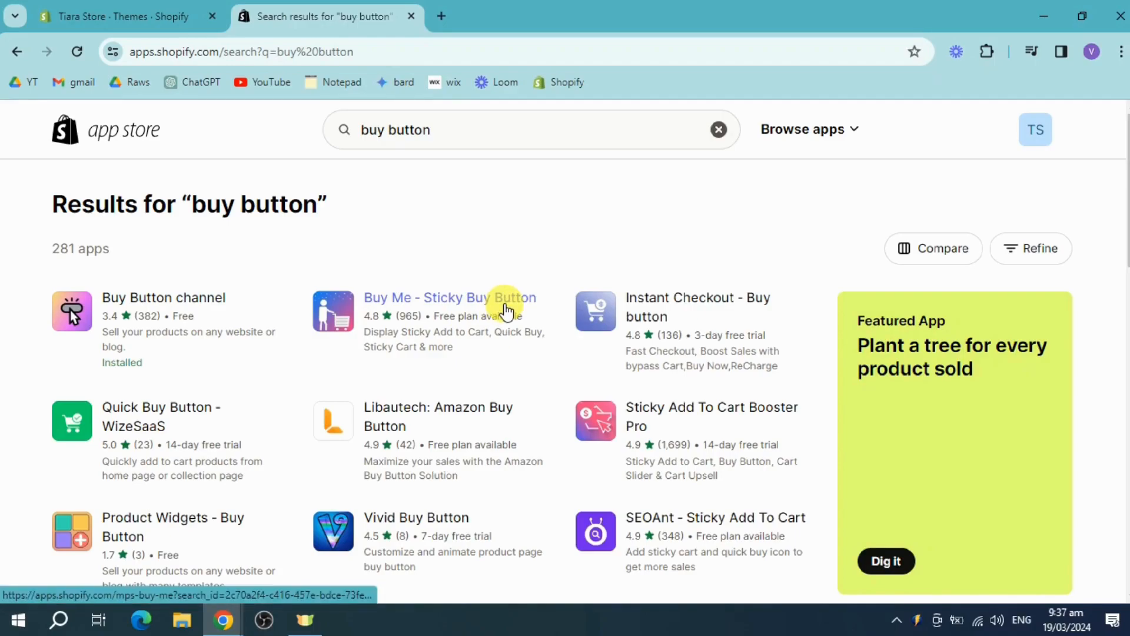
pyautogui.scroll(-4, 506, 310)
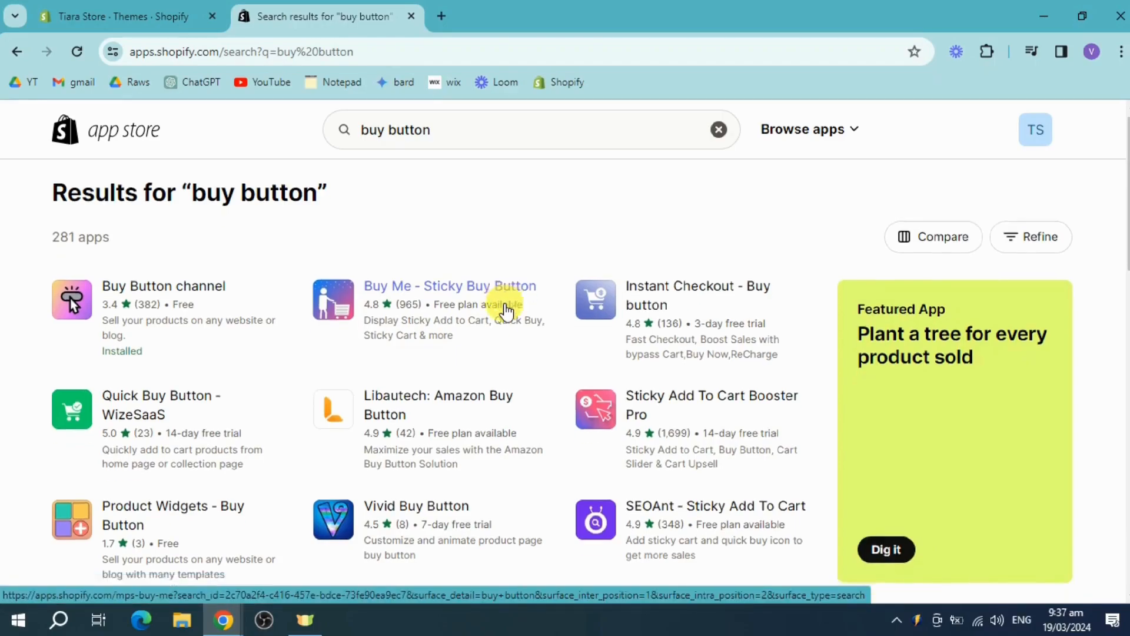
pyautogui.scroll(4, 506, 310)
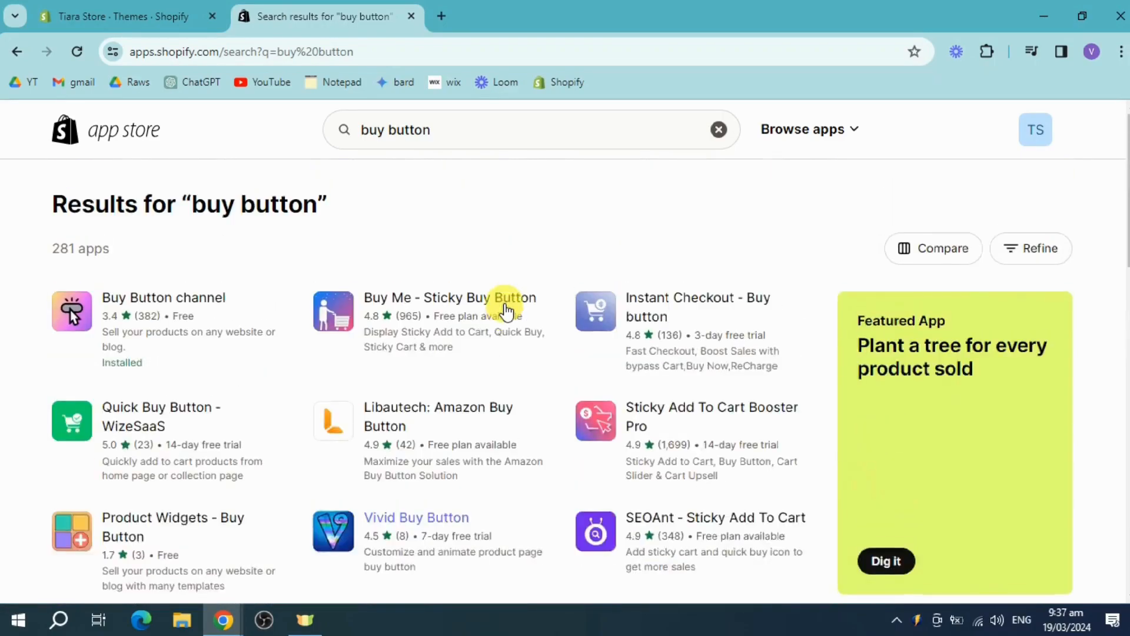
# Step: Install the Buy Me - Sticky Buy Button app on the store, collapsing the trial notice where it is in the way
pyautogui.click(483, 303)
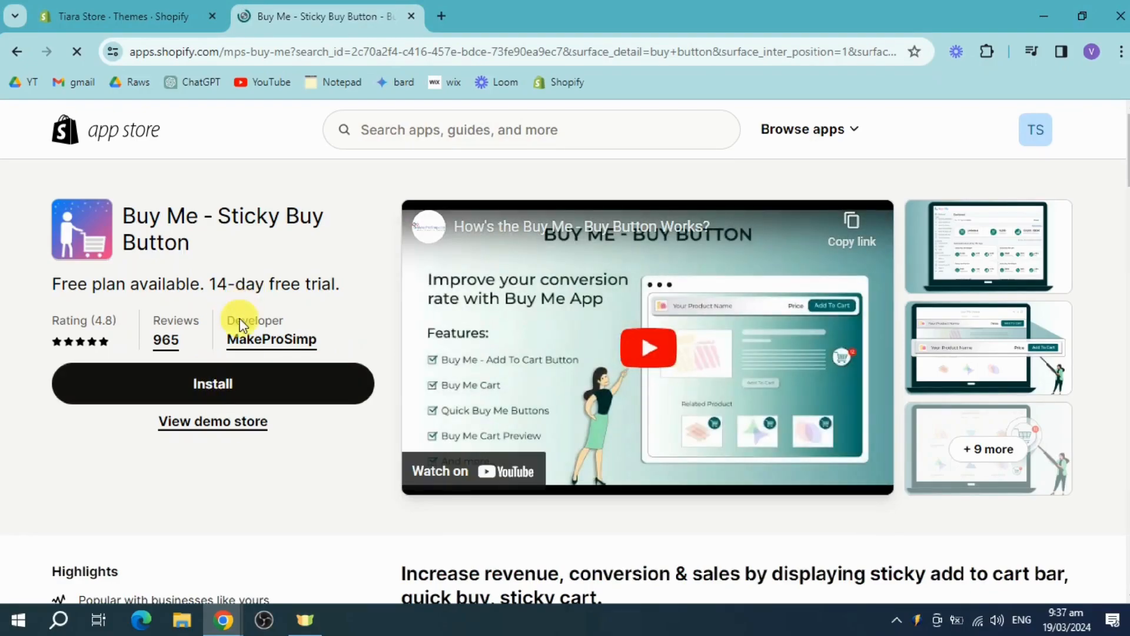
pyautogui.click(245, 387)
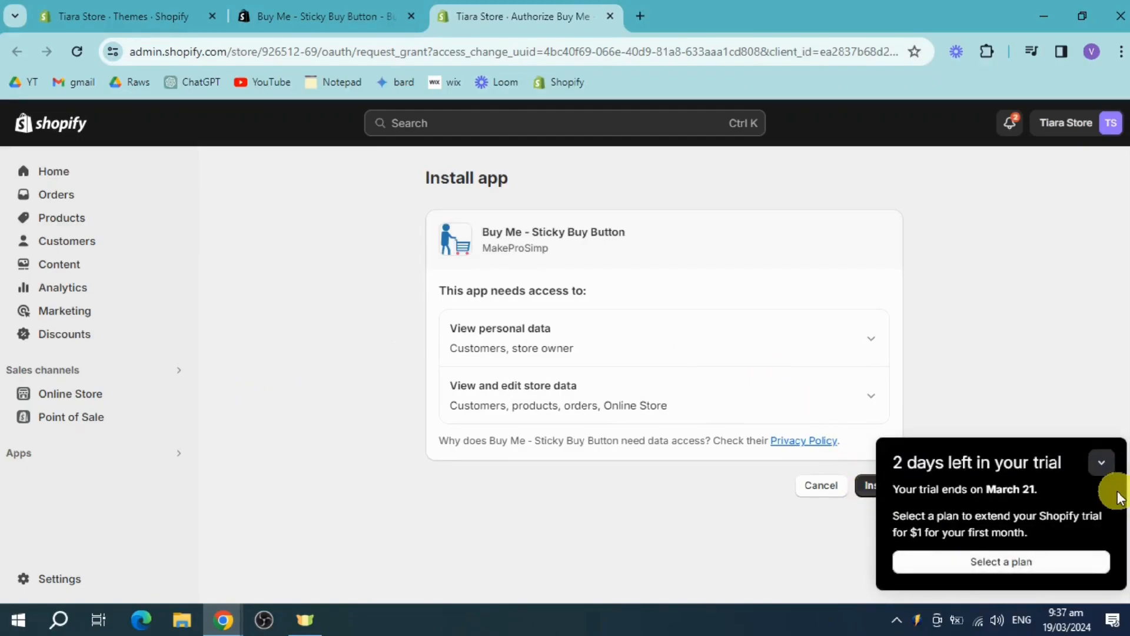
pyautogui.click(1101, 462)
pyautogui.click(883, 486)
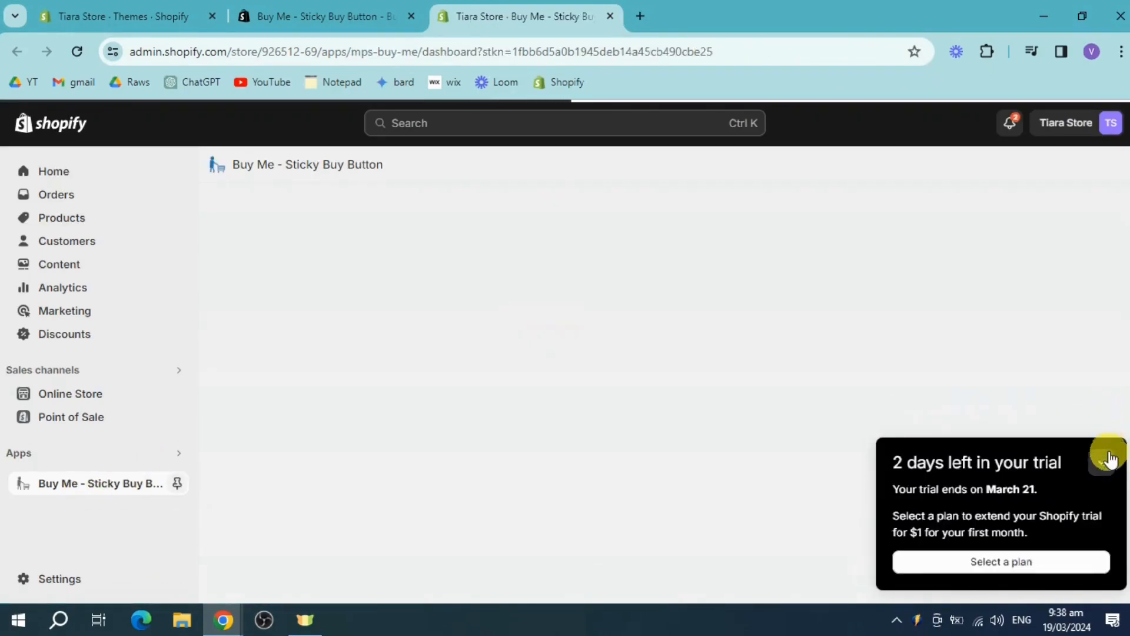
pyautogui.click(1107, 458)
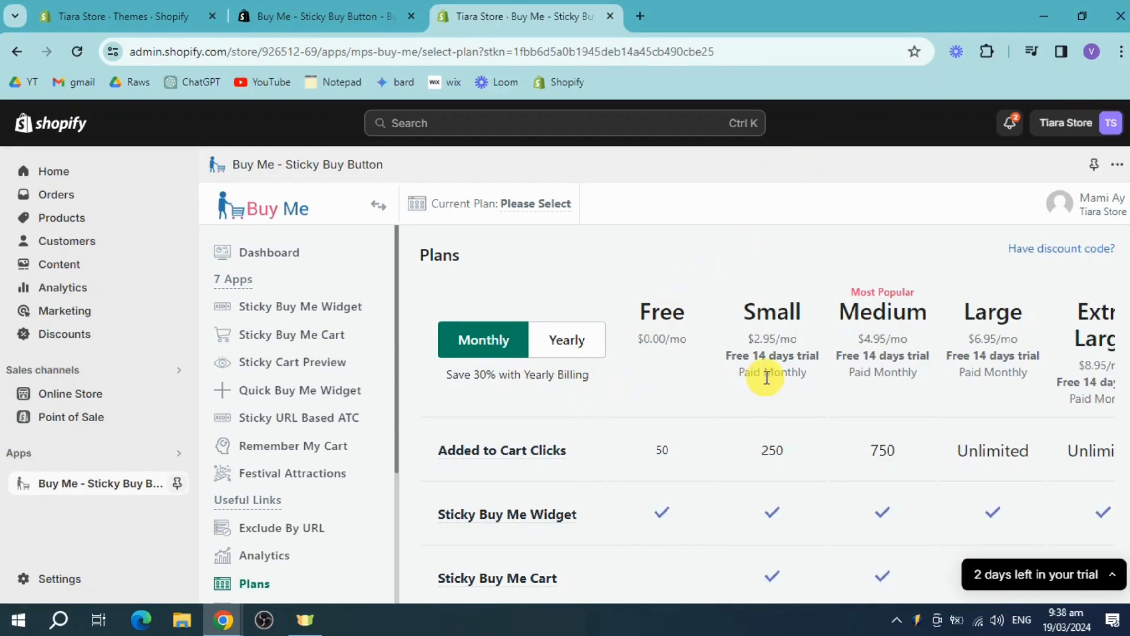
# Step: Compare the features of the Buy Me plans and try to open the Quick Buy Me Widget settings
pyautogui.scroll(-3, 886, 330)
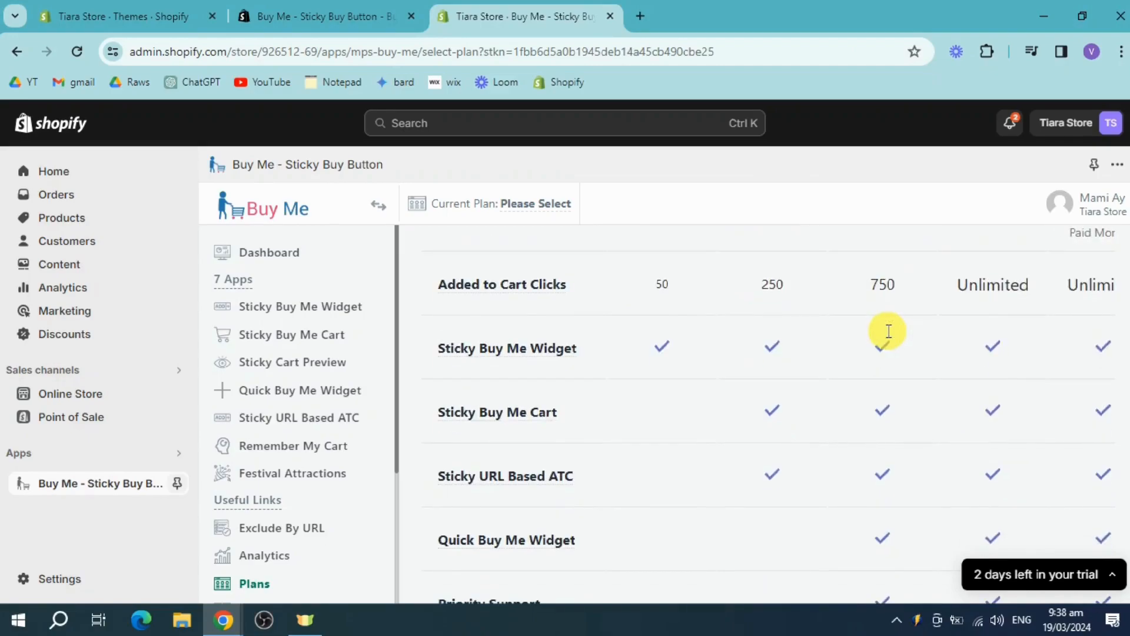
pyautogui.scroll(-2, 886, 327)
pyautogui.scroll(2, 871, 336)
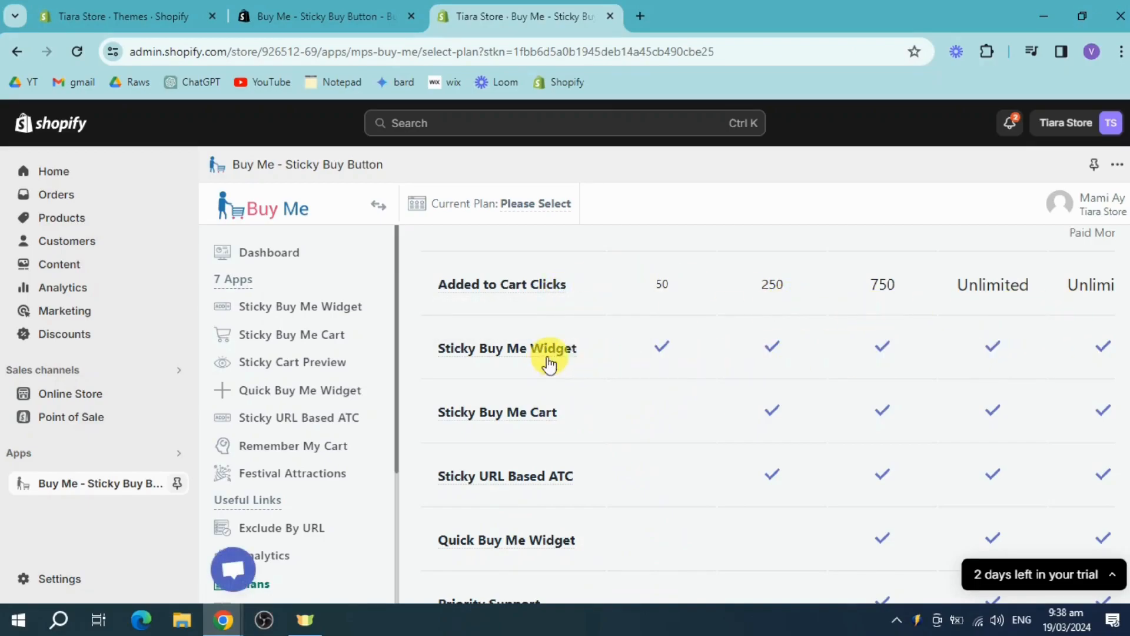
pyautogui.scroll(2, 687, 353)
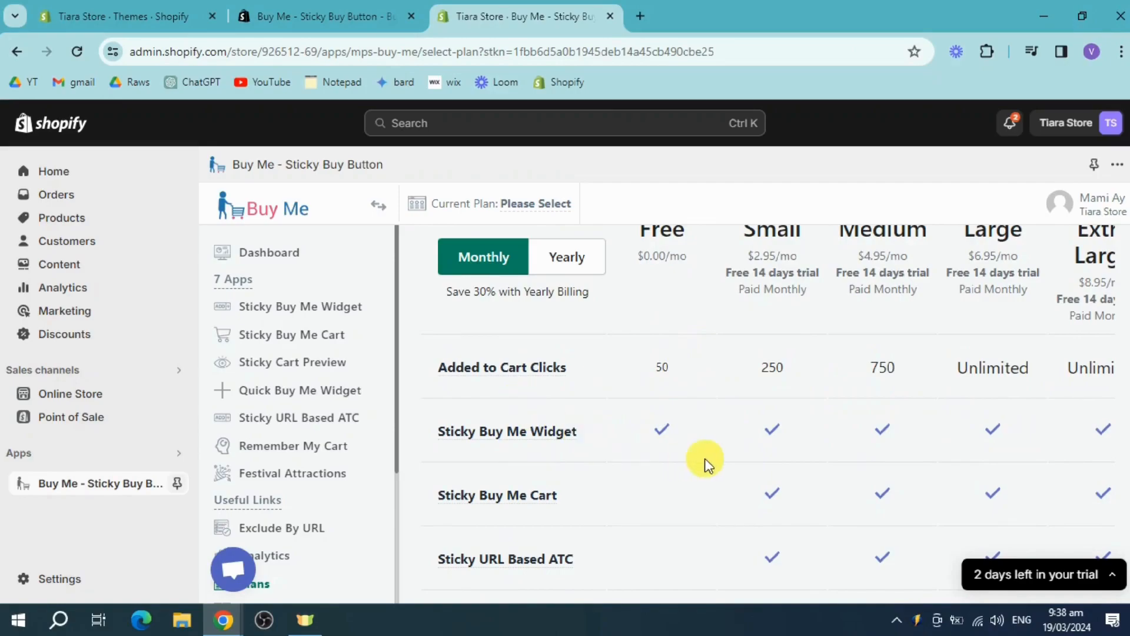
pyautogui.scroll(2, 768, 430)
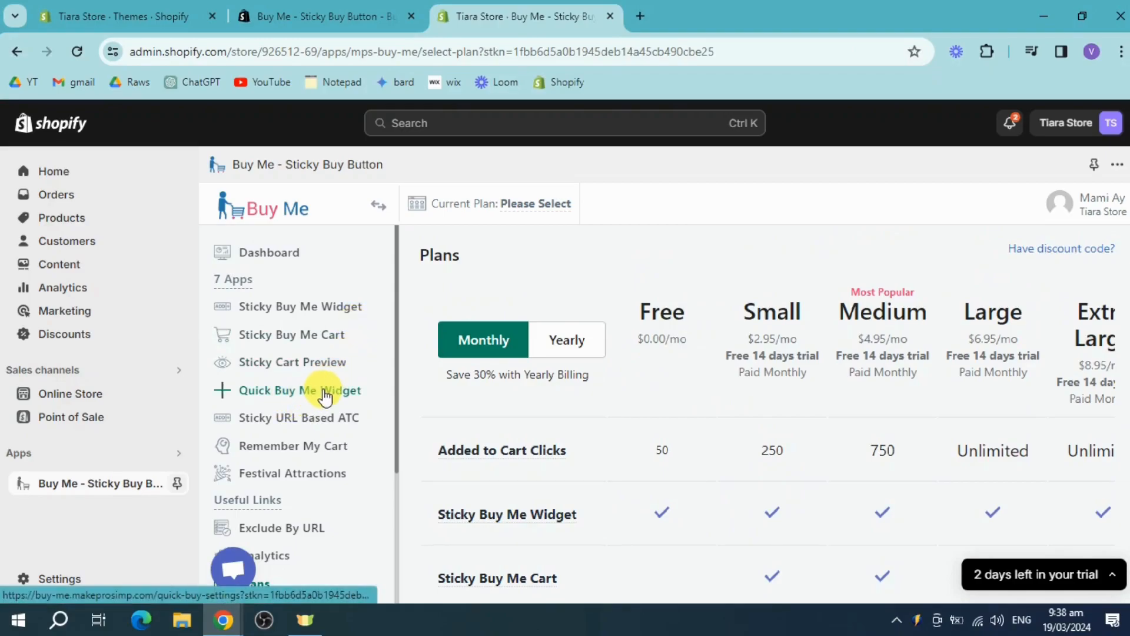
pyautogui.click(357, 394)
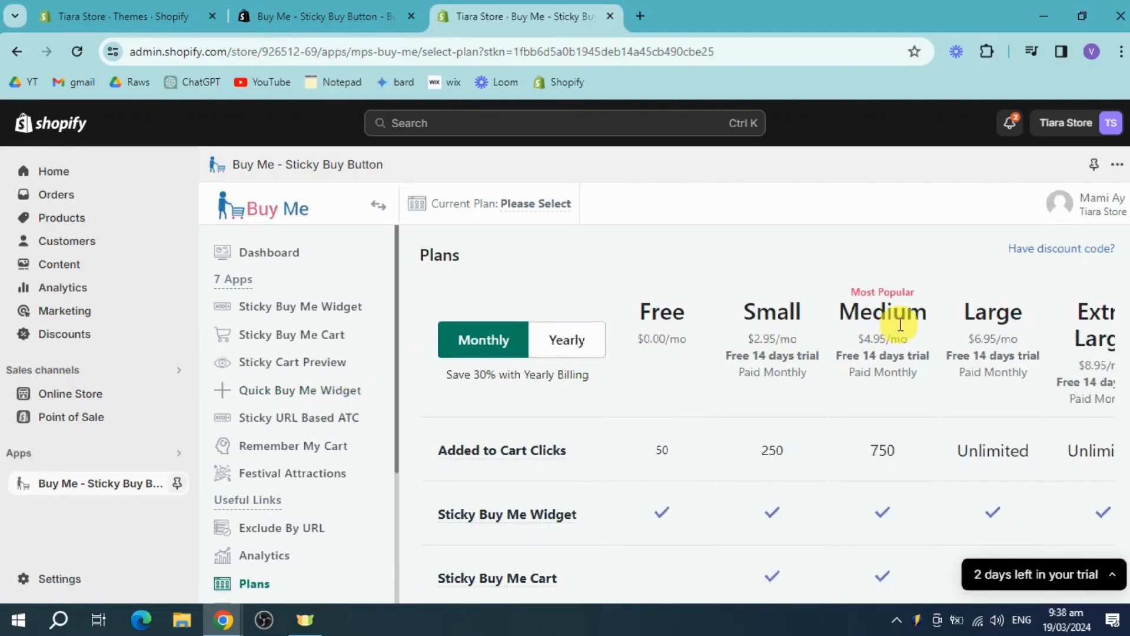
# Step: Select the Free plan for the Buy Me app and close the introductory video
pyautogui.click(561, 214)
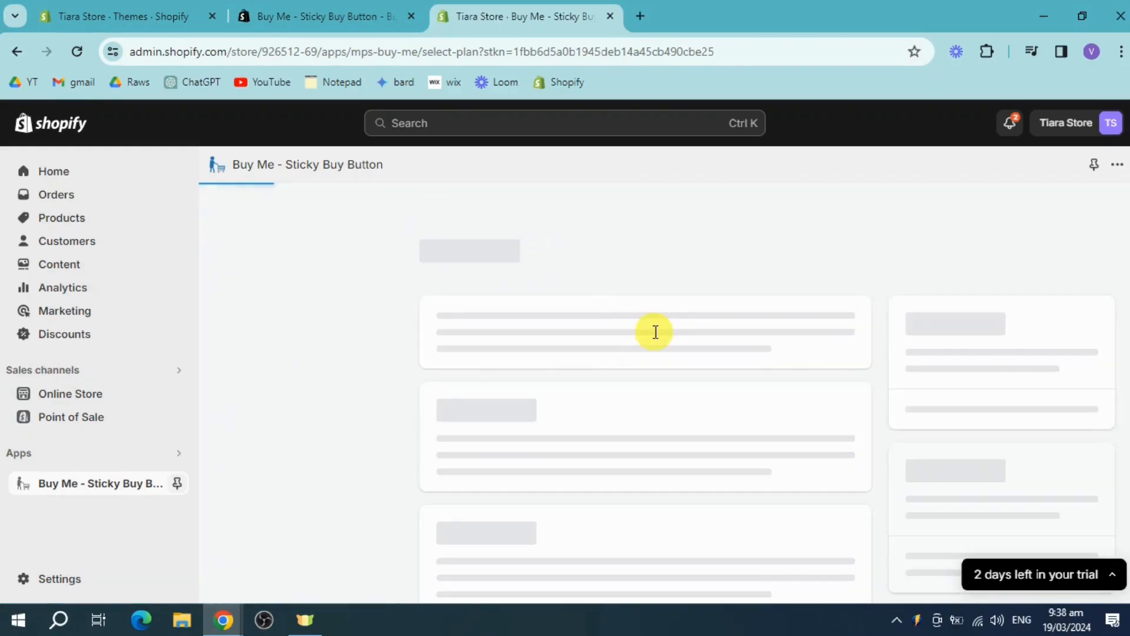
pyautogui.scroll(-8, 623, 379)
pyautogui.scroll(-1, 640, 391)
pyautogui.click(668, 472)
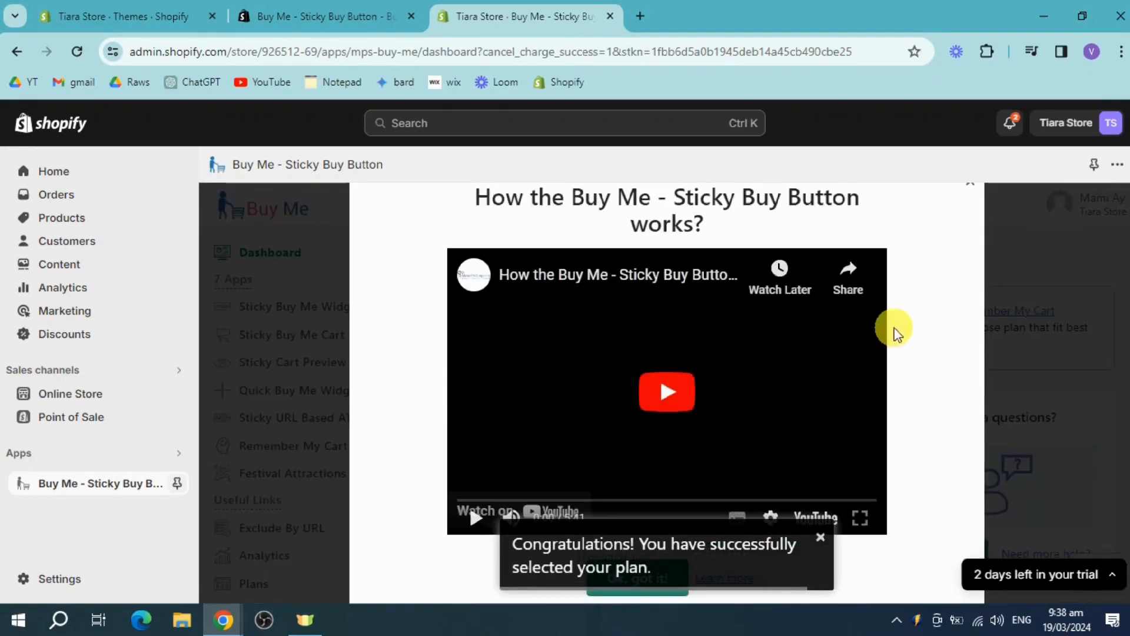
pyautogui.click(968, 189)
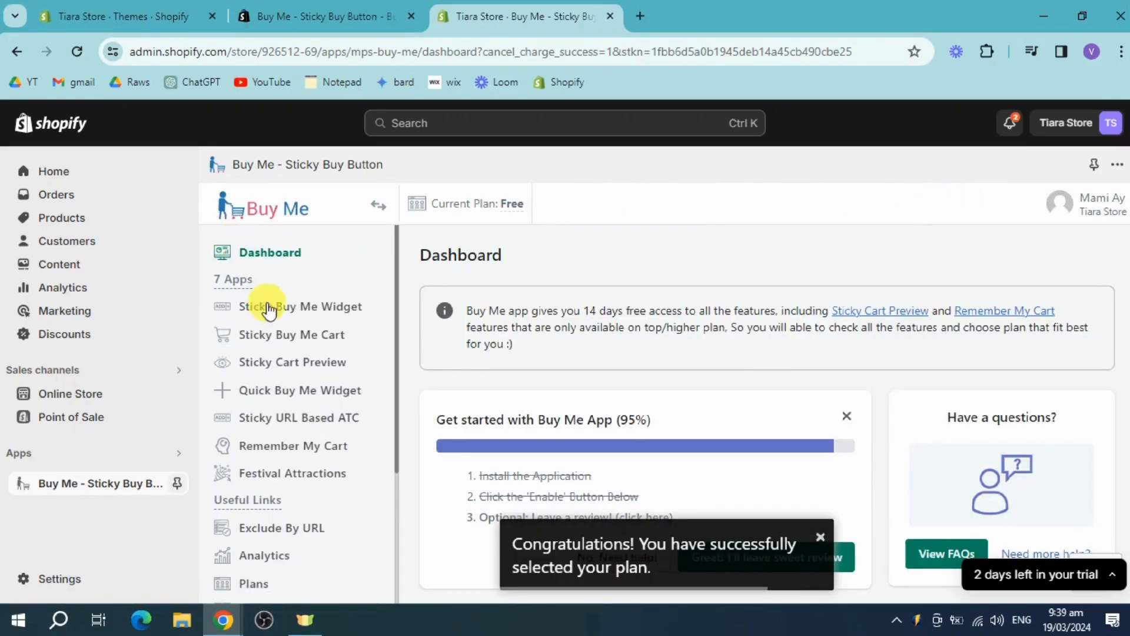
# Step: Open the Quick Buy Me Widget settings, dismiss the explainer video and review the preview and status options
pyautogui.click(346, 392)
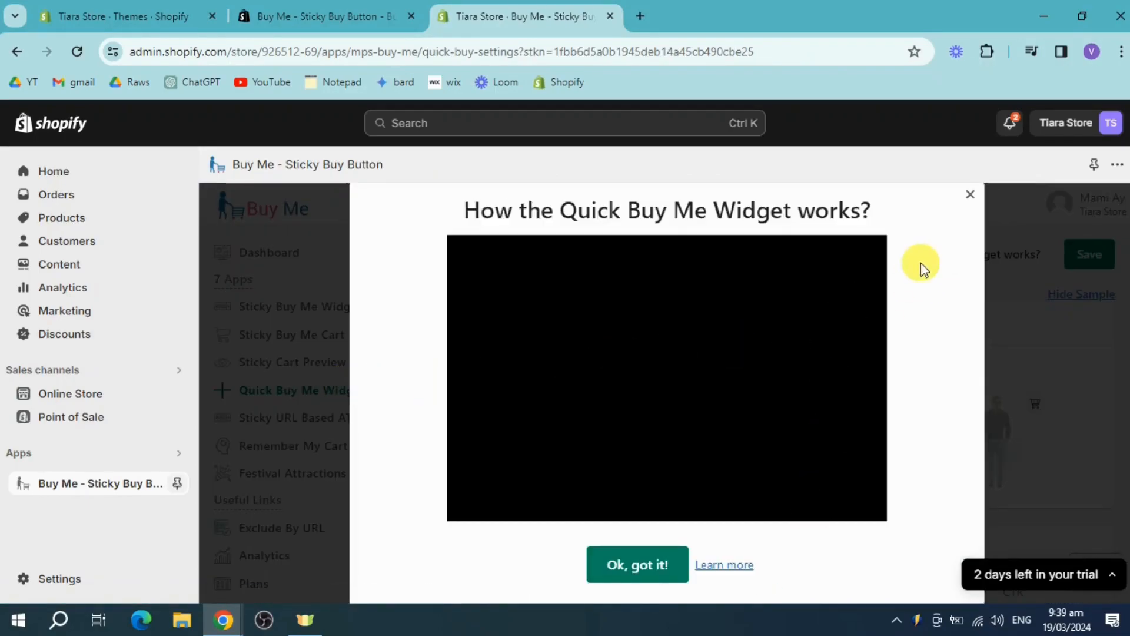
pyautogui.click(970, 195)
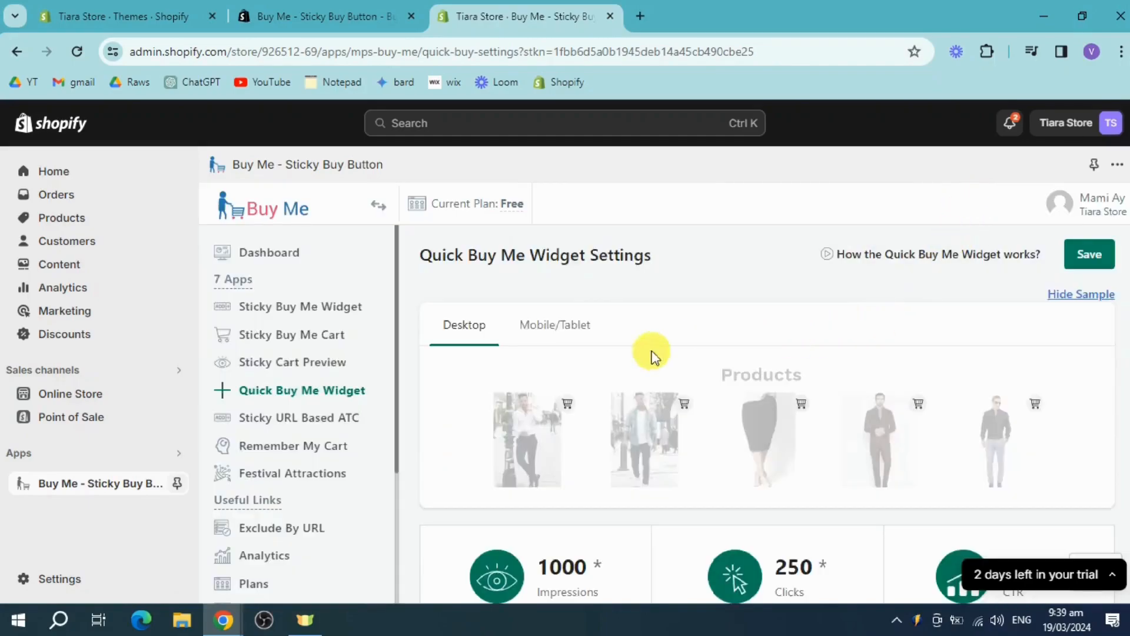
pyautogui.scroll(-4, 586, 375)
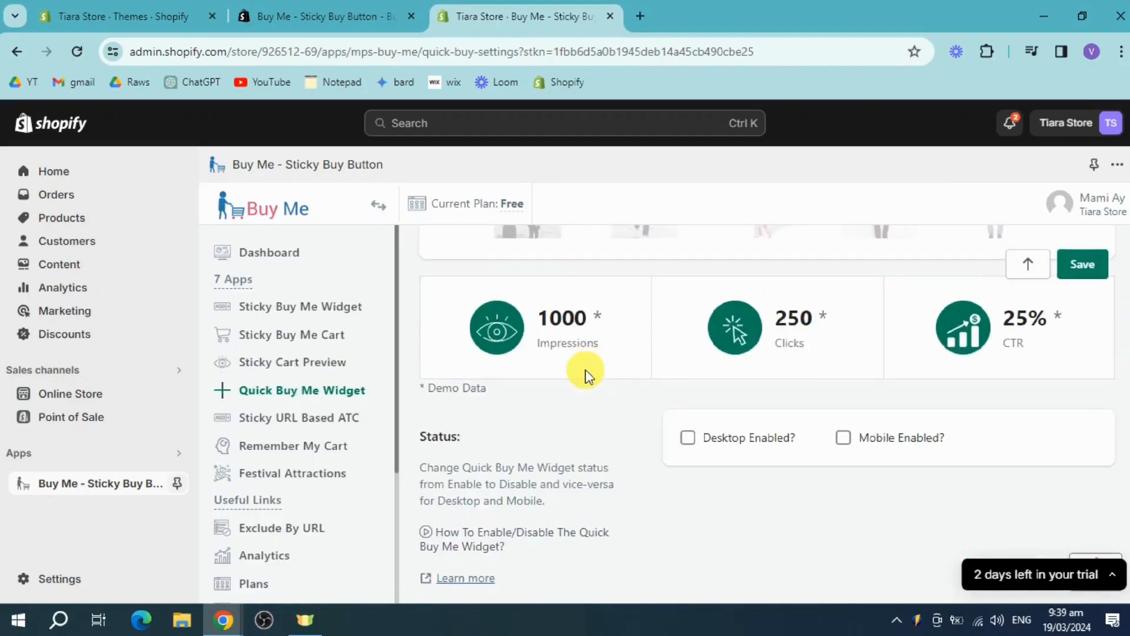
pyautogui.scroll(1, 584, 374)
pyautogui.scroll(-5, 582, 372)
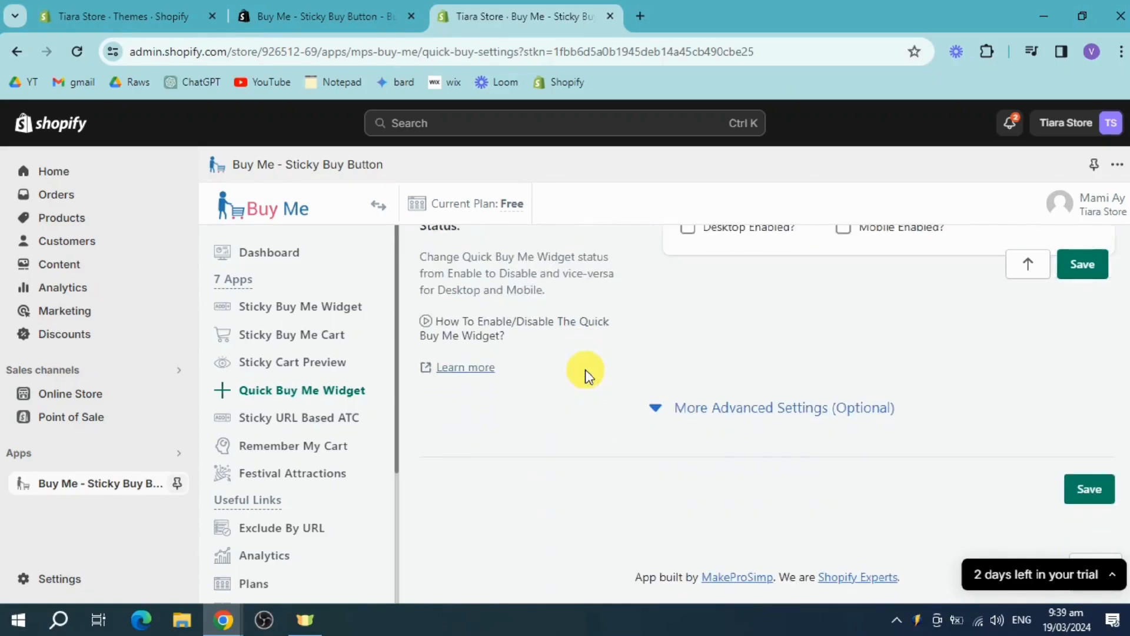
pyautogui.scroll(2, 788, 382)
pyautogui.scroll(6, 828, 393)
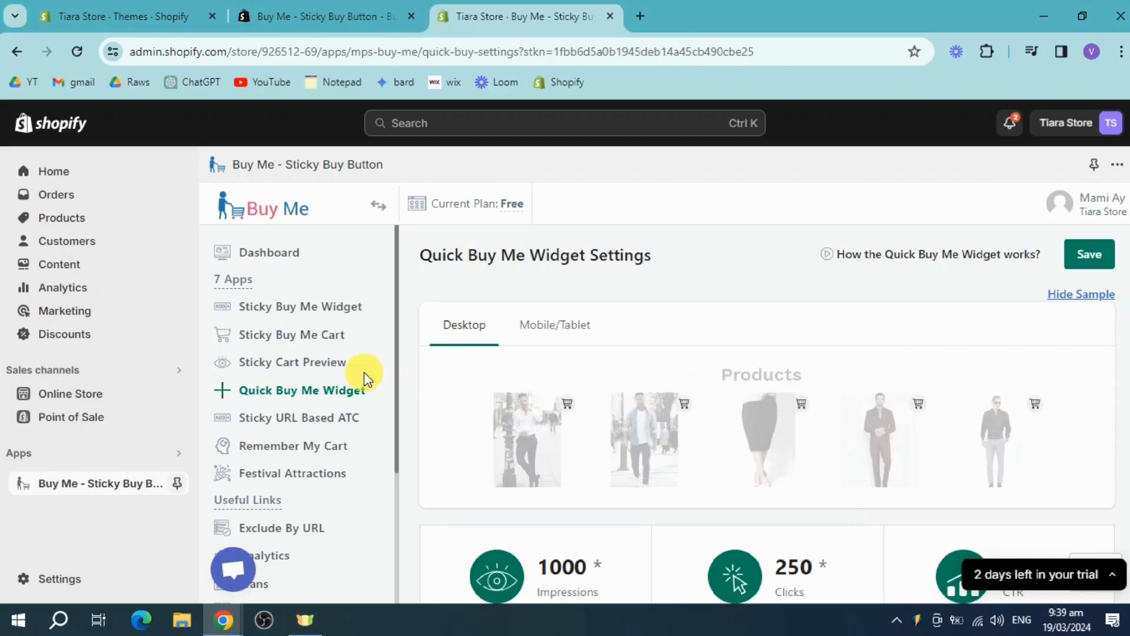
# Step: Open the Sticky Buy Me Widget settings, dismiss the explainer video and check the desktop and mobile status options
pyautogui.click(286, 310)
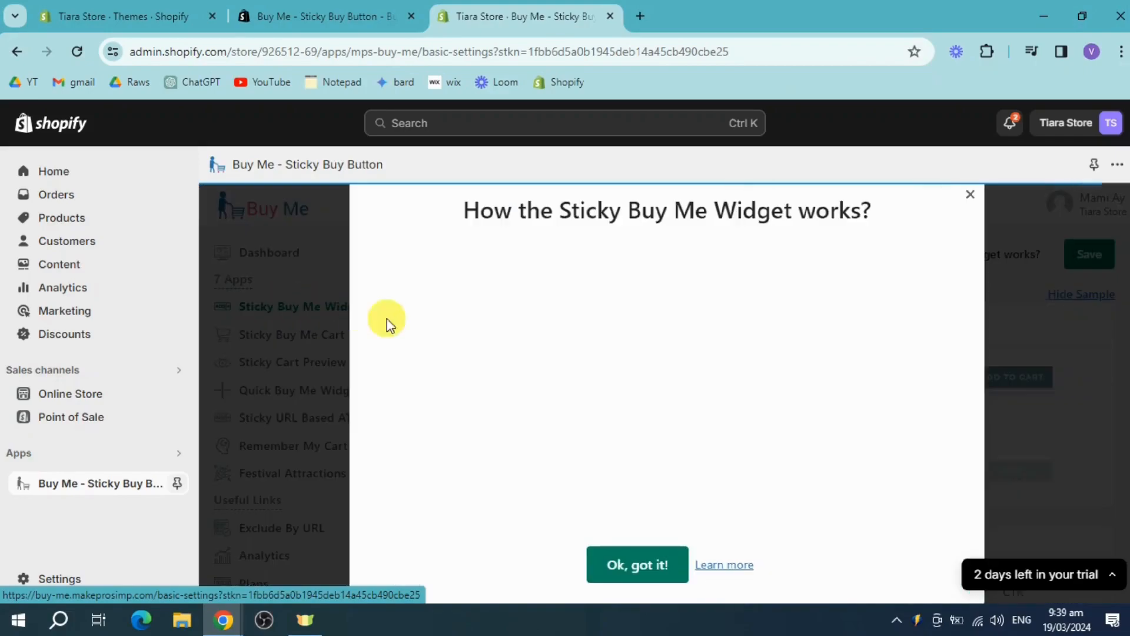
pyautogui.click(974, 191)
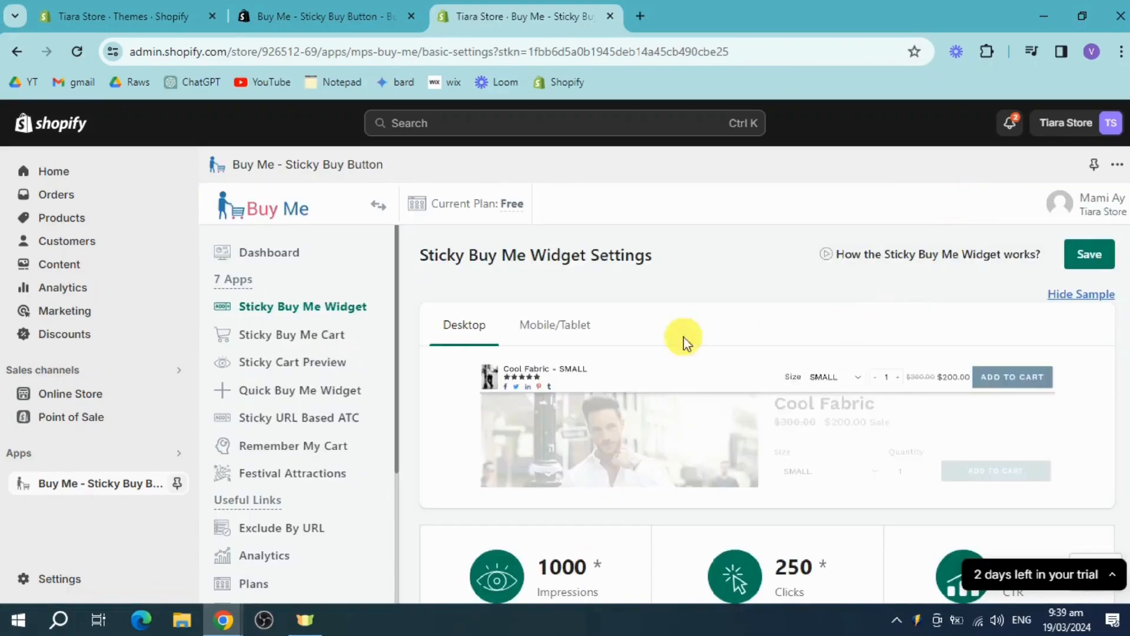
pyautogui.scroll(-5, 940, 400)
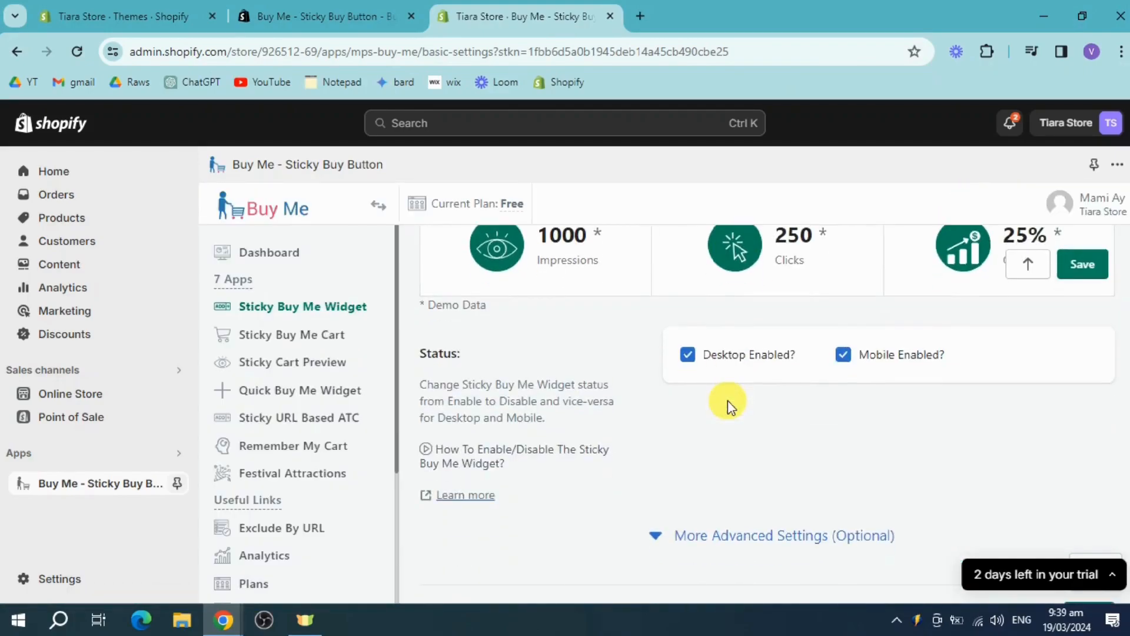
pyautogui.scroll(-2, 891, 373)
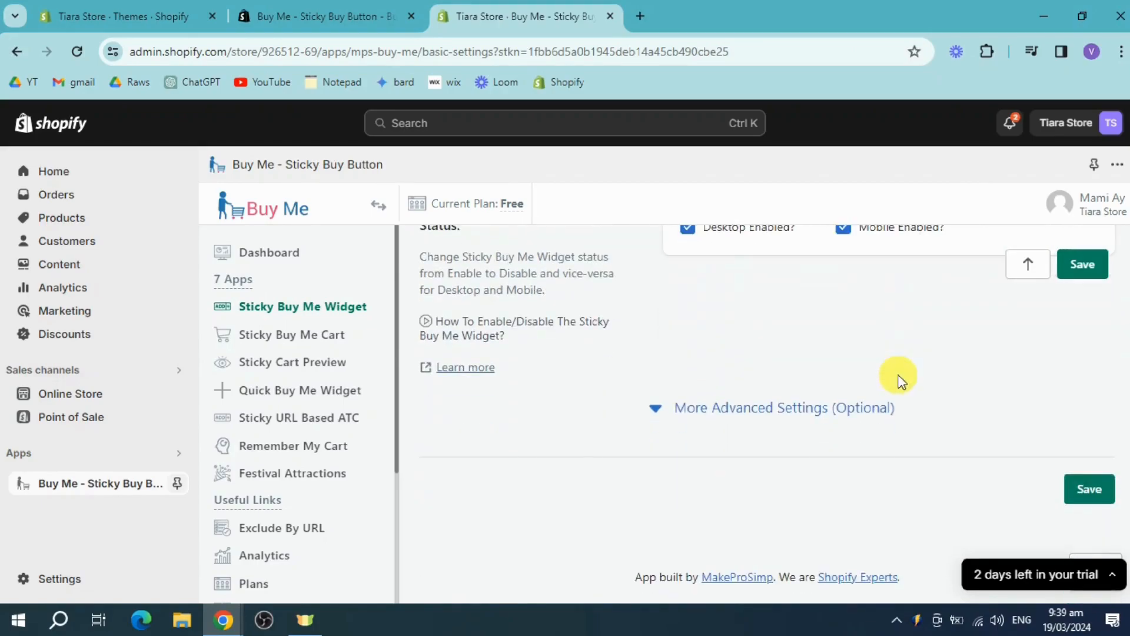
pyautogui.scroll(8, 902, 406)
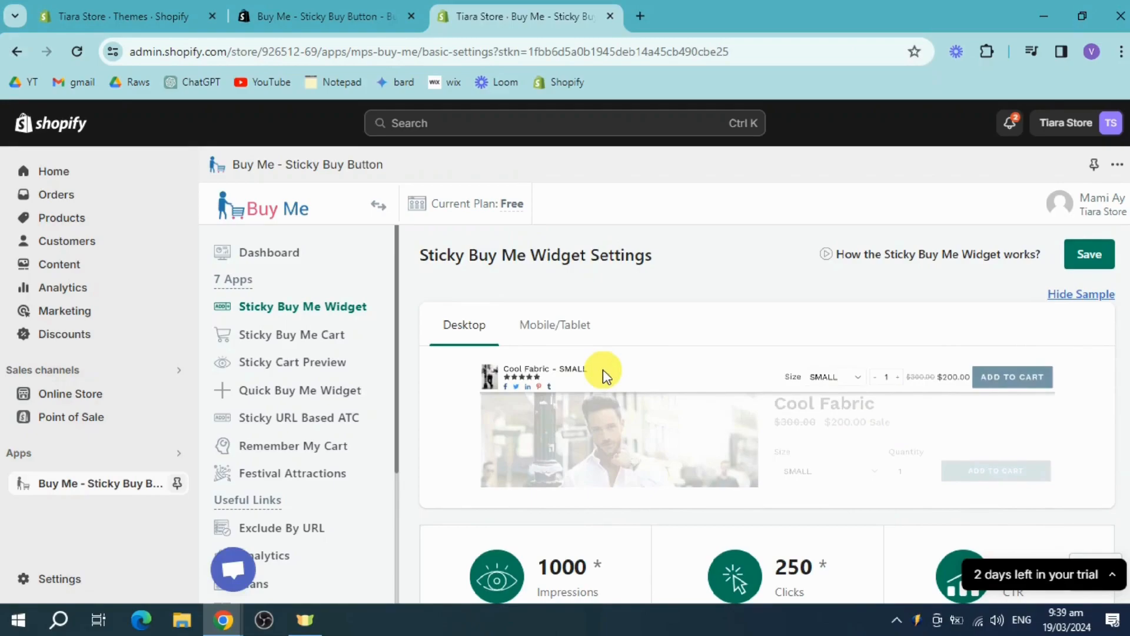
# Step: Open the Sticky Buy Me Cart settings and dismiss the free demo offer and the explainer video
pyautogui.click(296, 346)
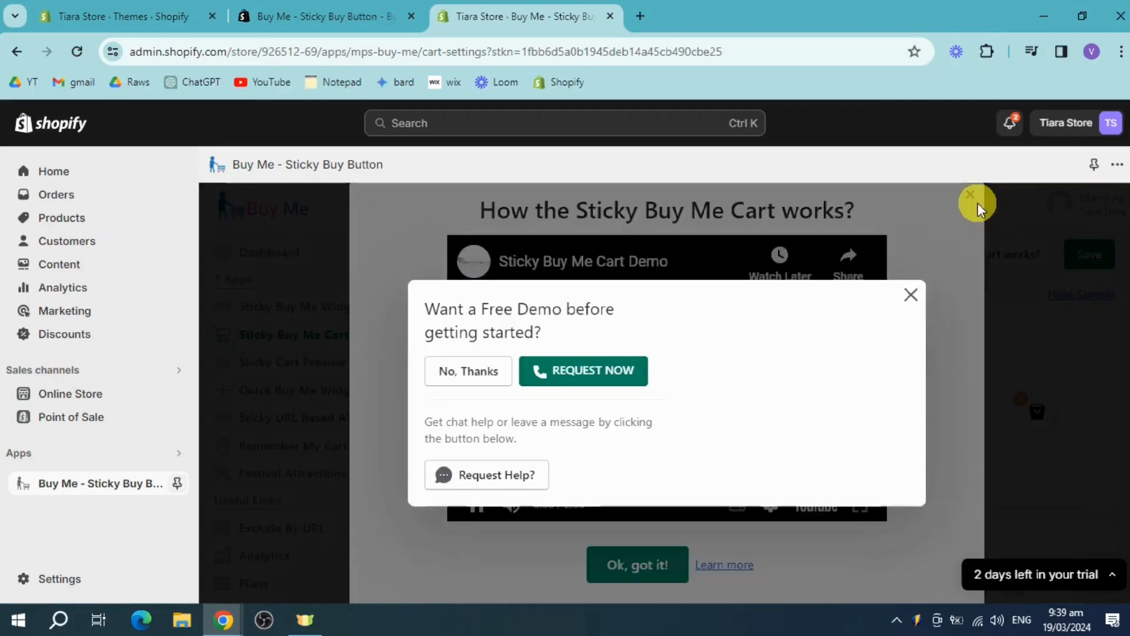
pyautogui.click(910, 293)
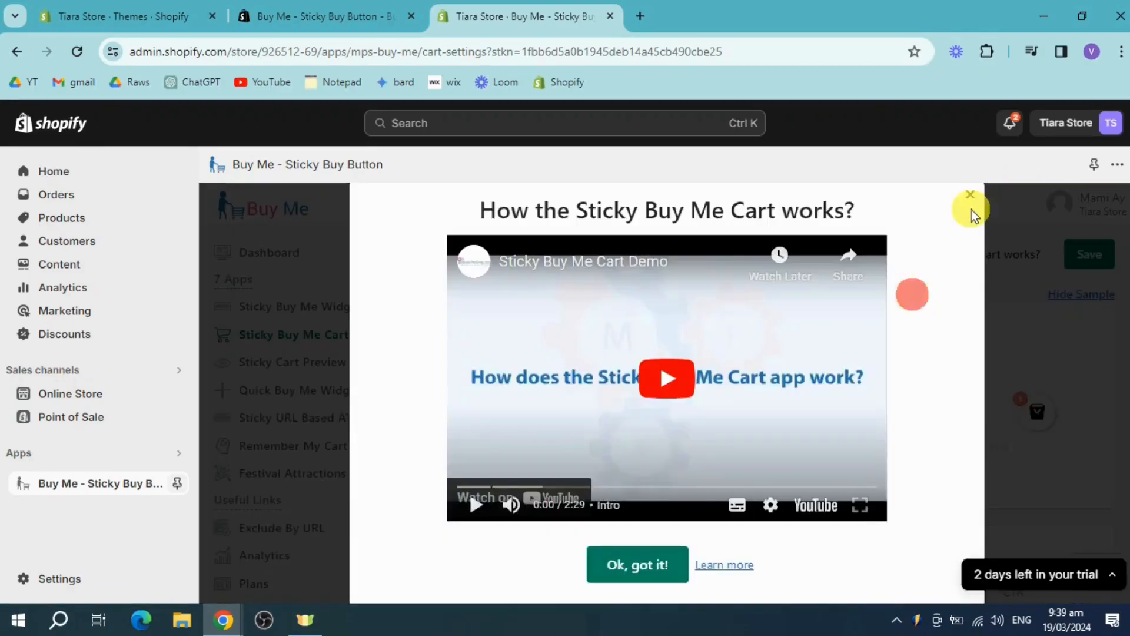
pyautogui.click(970, 194)
# Step: Enable the Sticky Buy Me Cart for both desktop and mobile, and save the settings
pyautogui.scroll(-3, 794, 430)
pyautogui.scroll(-5, 794, 429)
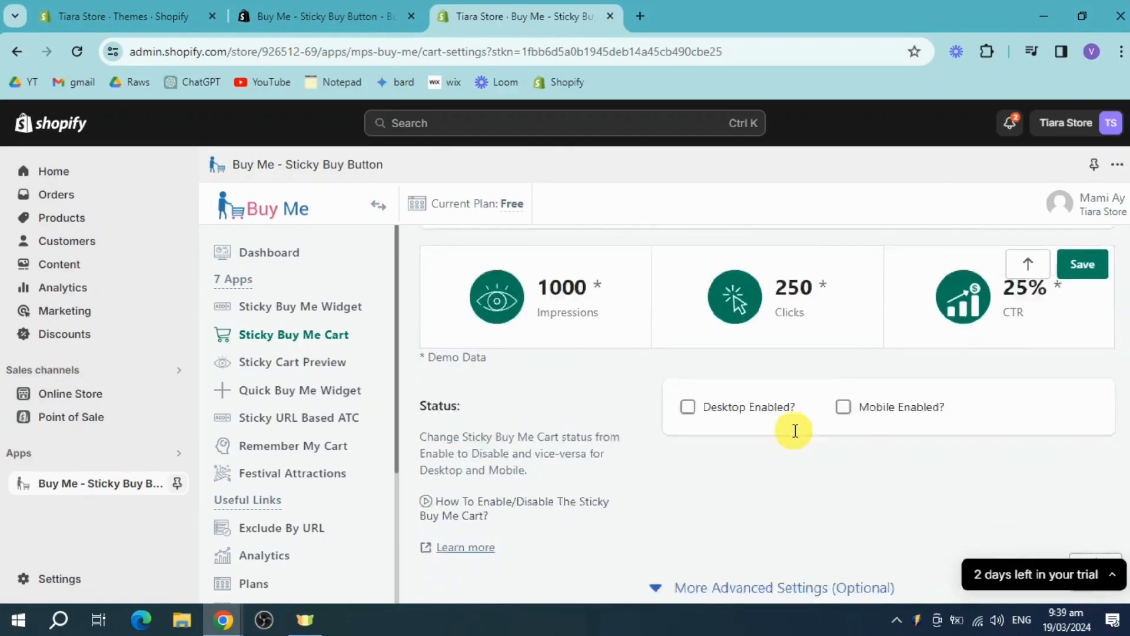
pyautogui.scroll(2, 671, 353)
pyautogui.click(699, 315)
pyautogui.click(846, 313)
pyautogui.scroll(-1, 993, 375)
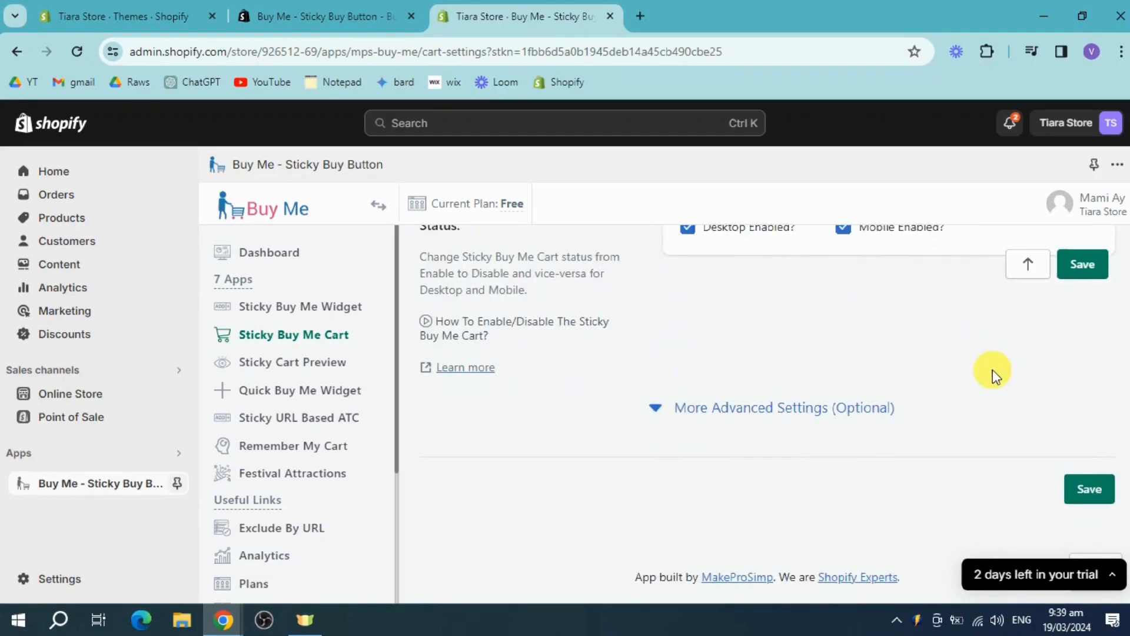
pyautogui.click(1105, 498)
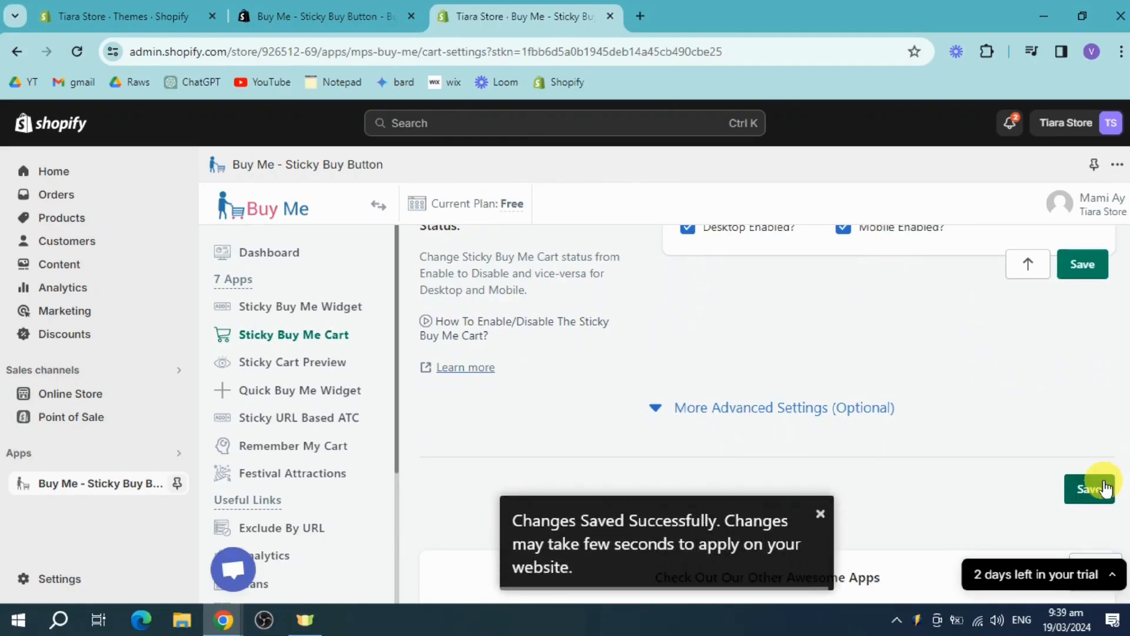